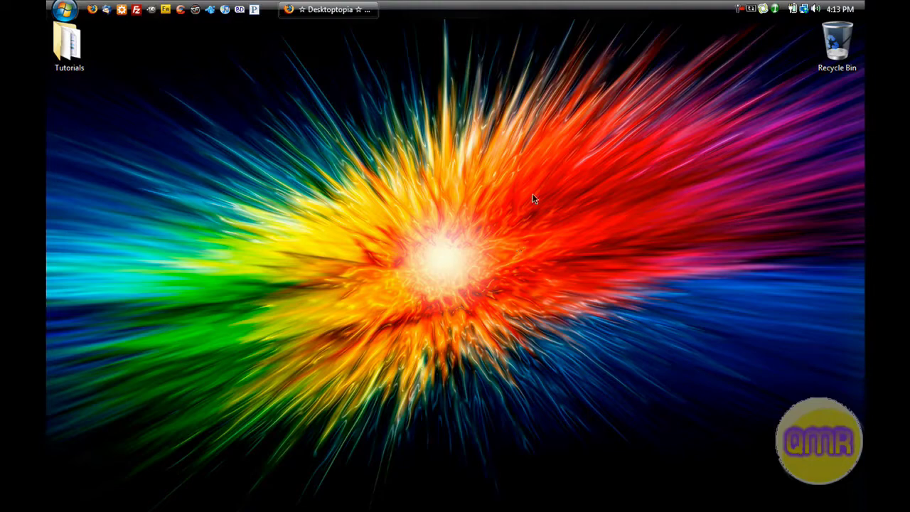
Step: Switch to the Desktoptopia page in Firefox and highlight the paragraph under "What is Desktoptopia?" to read it
left_click(327, 9)
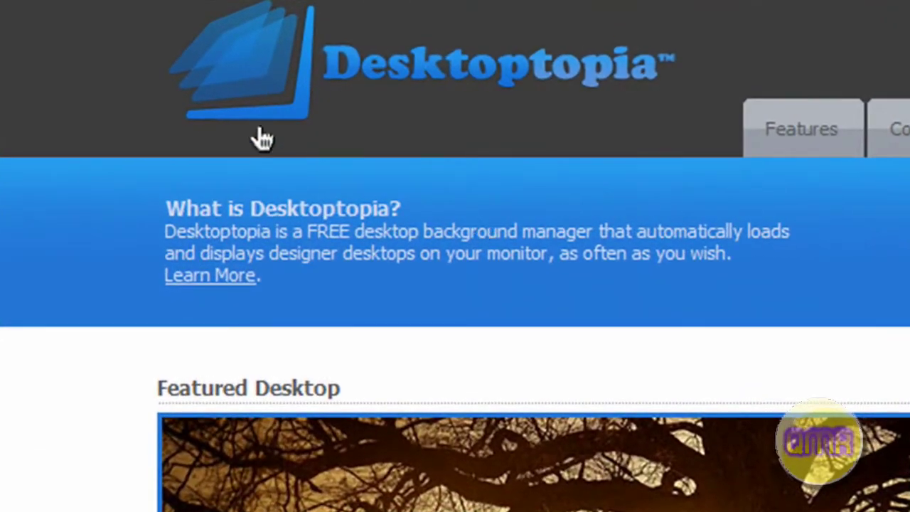
left_click_drag(161, 234, 667, 302)
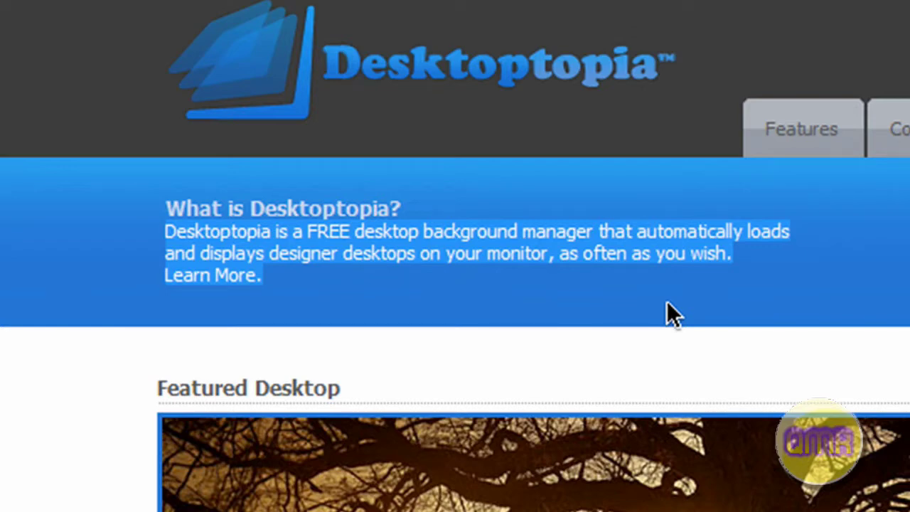
left_click(672, 313)
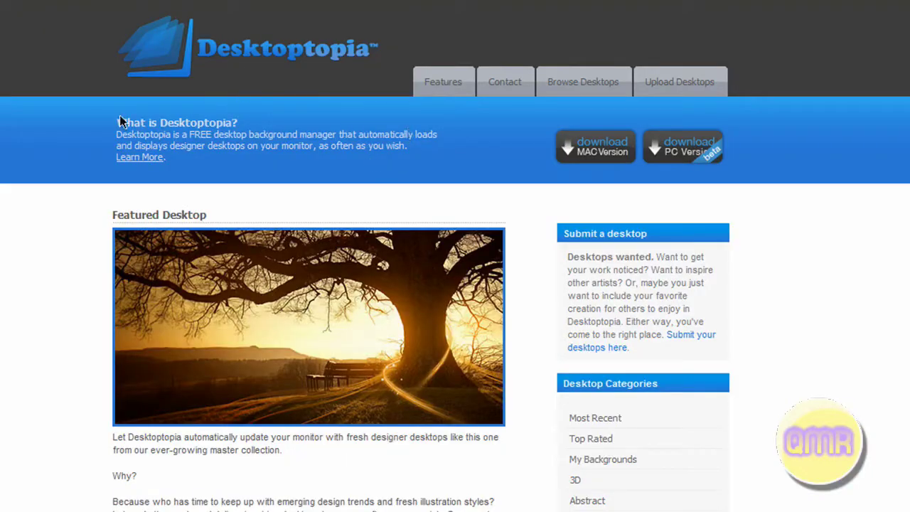
Step: Examine the Desktoptopia home page, including the featured desktop, the service description and the list of desktop categories
scroll(6, 149, "down", 2)
scroll(6, 149, "up", 2)
scroll(439, 174, "down", 3)
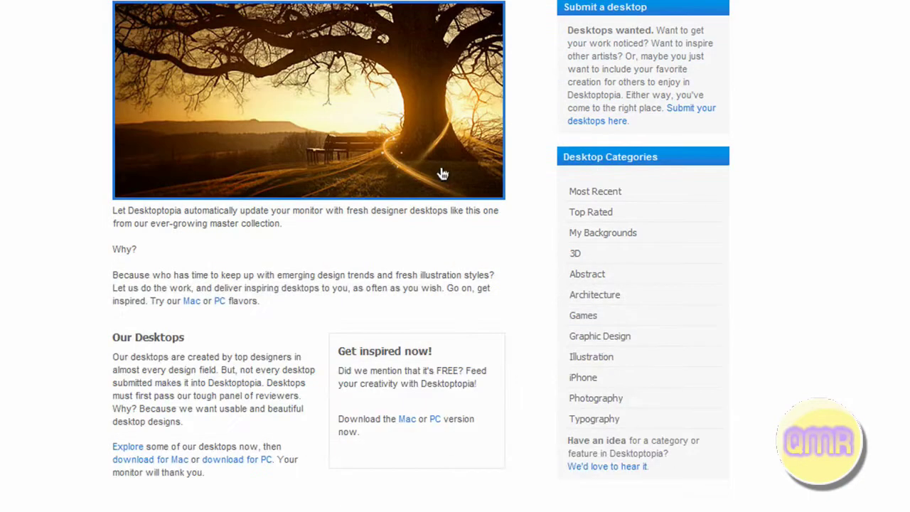
scroll(441, 174, "up", 3)
scroll(528, 219, "down", 2)
scroll(528, 210, "up", 2)
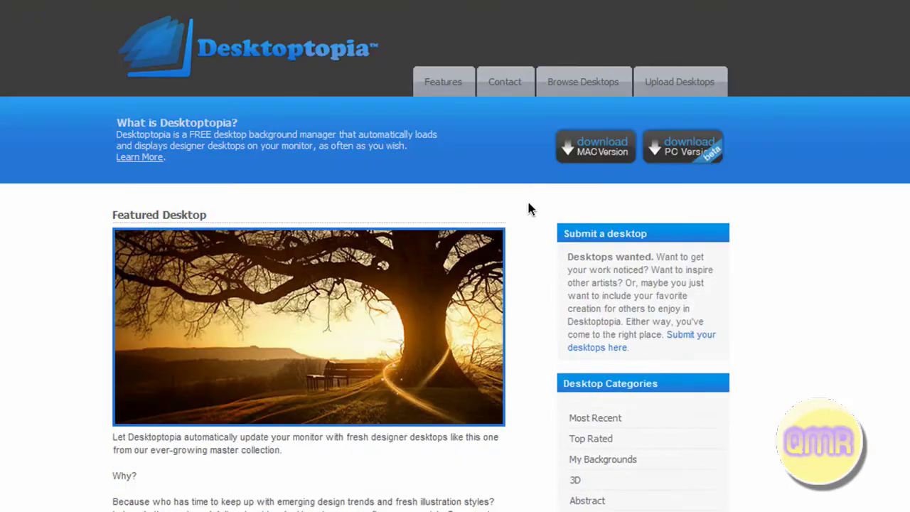
scroll(51, 197, "down", 3)
scroll(50, 197, "up", 3)
scroll(24, 296, "down", 3)
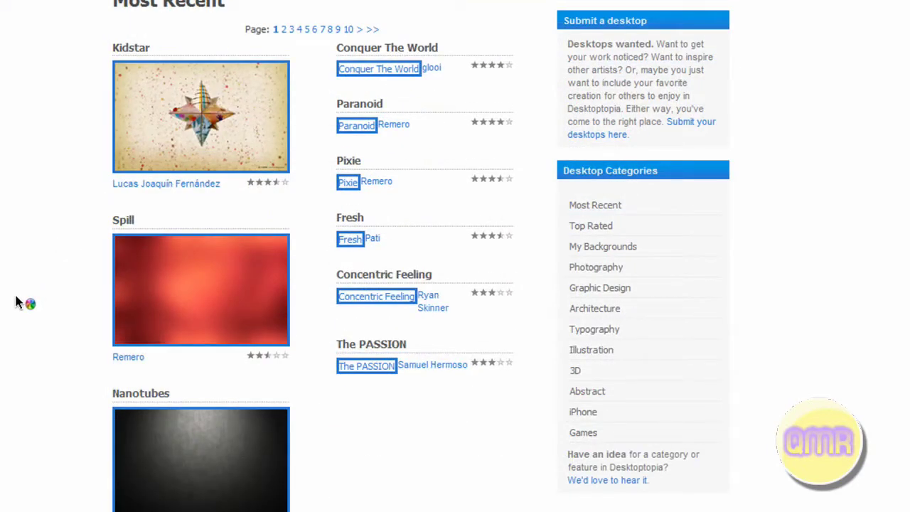
Step: Look through the wallpaper thumbnails in the Most Recent gallery of Browse Desktops
scroll(18, 298, "down", 5)
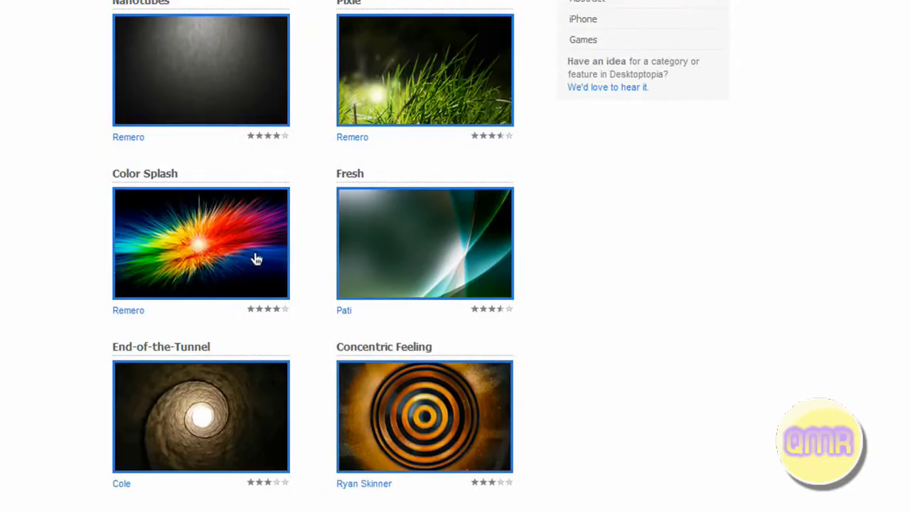
scroll(33, 272, "down", 2)
scroll(29, 288, "down", 1)
scroll(29, 292, "up", 8)
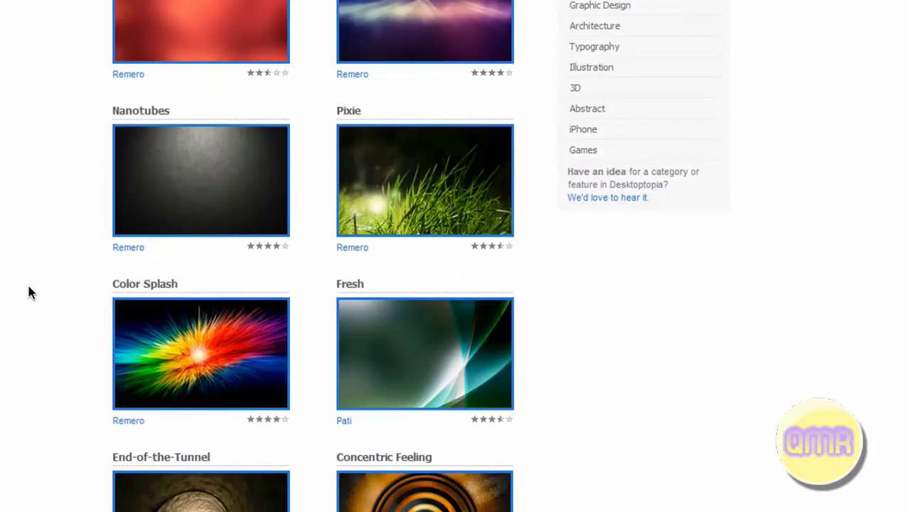
scroll(34, 278, "down", 3)
scroll(33, 278, "up", 3)
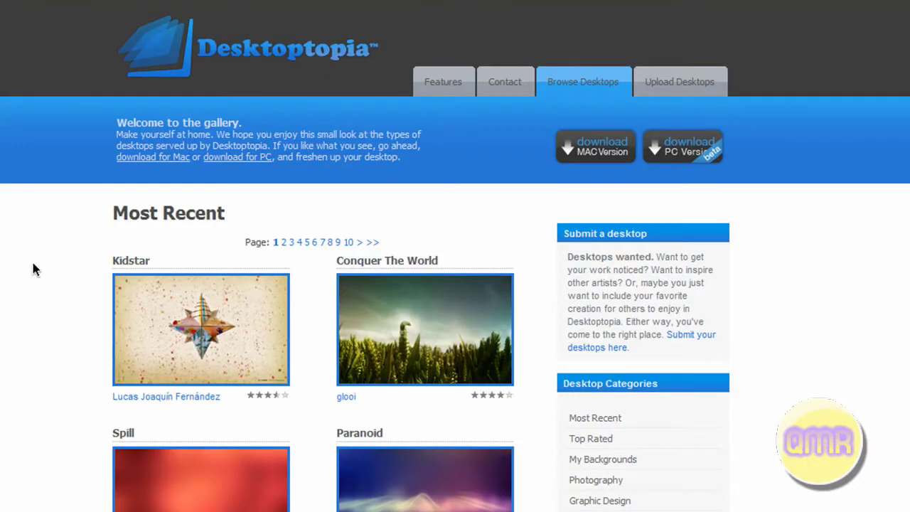
scroll(50, 305, "down", 3)
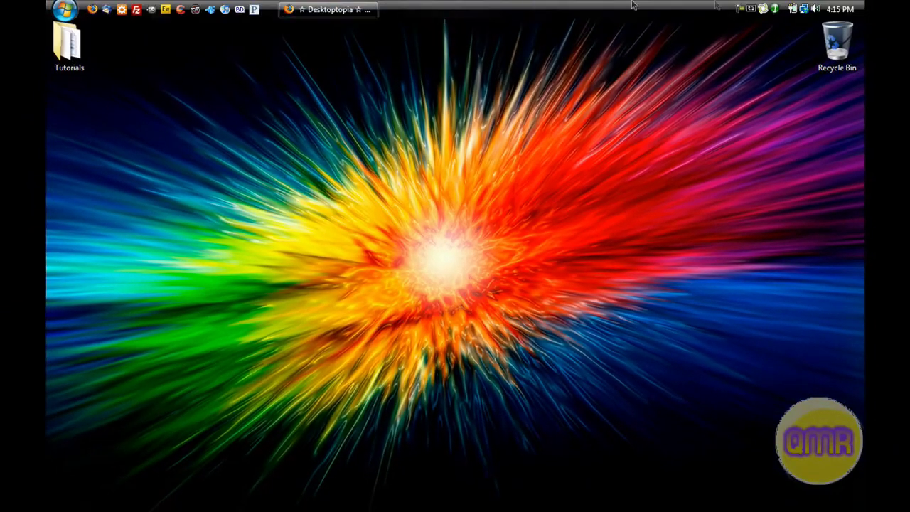
Step: Switch the desktop wallpaper from Color Splash to another Desktoptopia background
right_click(763, 8)
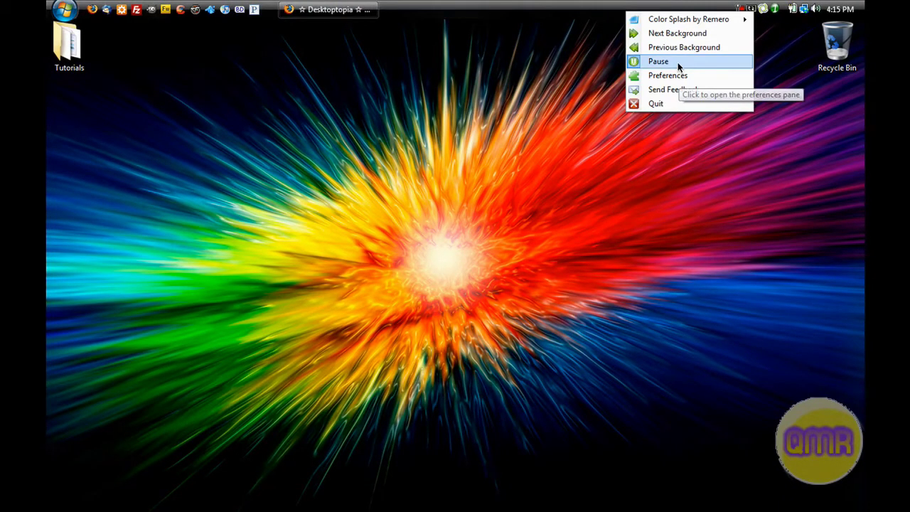
left_click(677, 62)
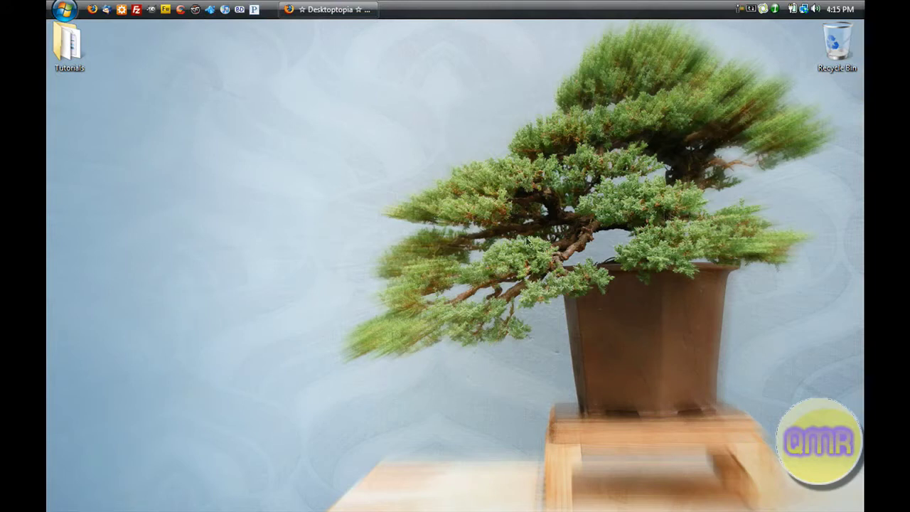
Step: Return to the Desktoptopia home page in Firefox and download the PC version, saving DesktoptopiaSetup.zip
left_click(313, 9)
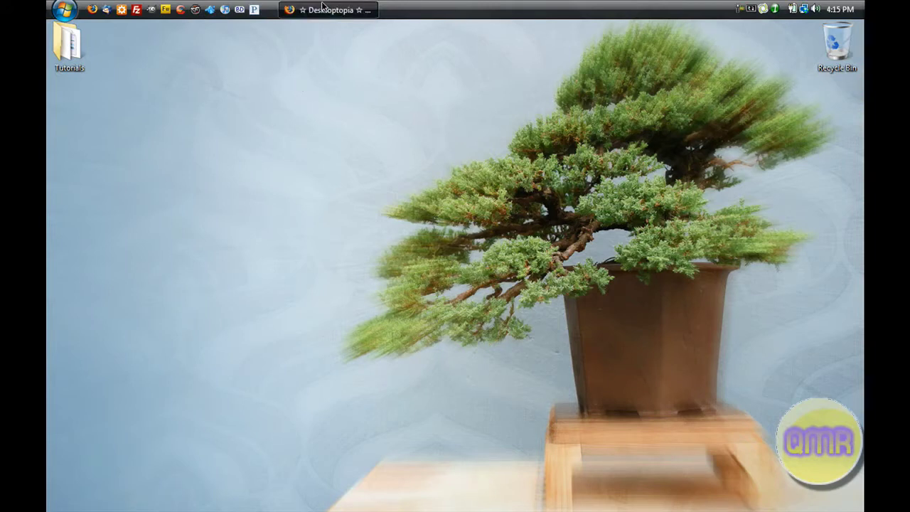
scroll(319, 114, "up", 4)
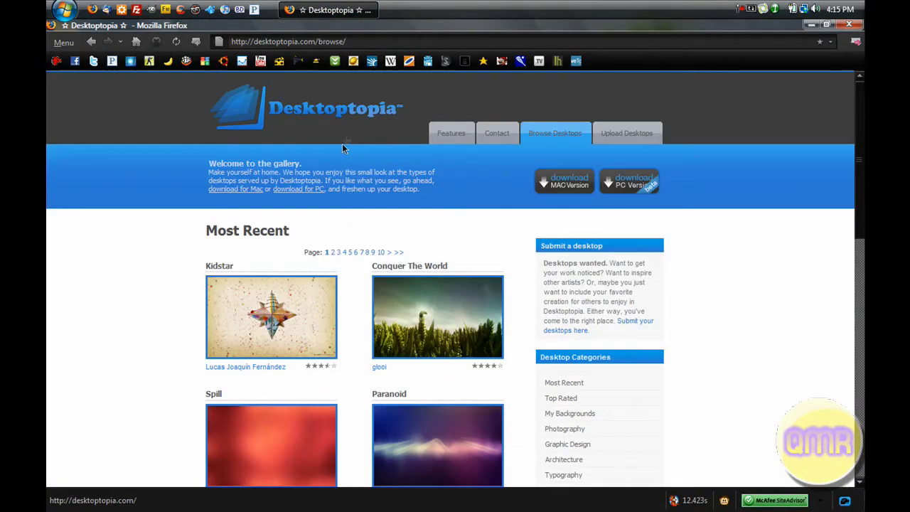
left_click(265, 125)
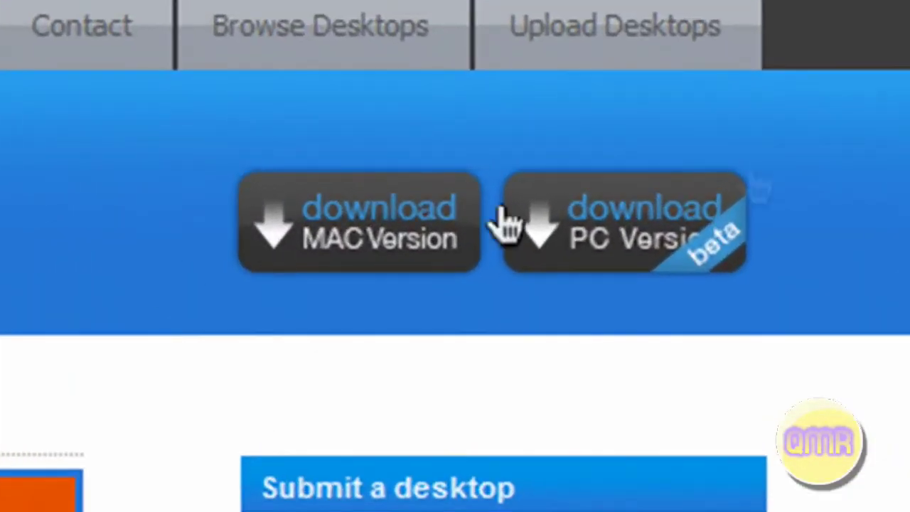
left_click(635, 259)
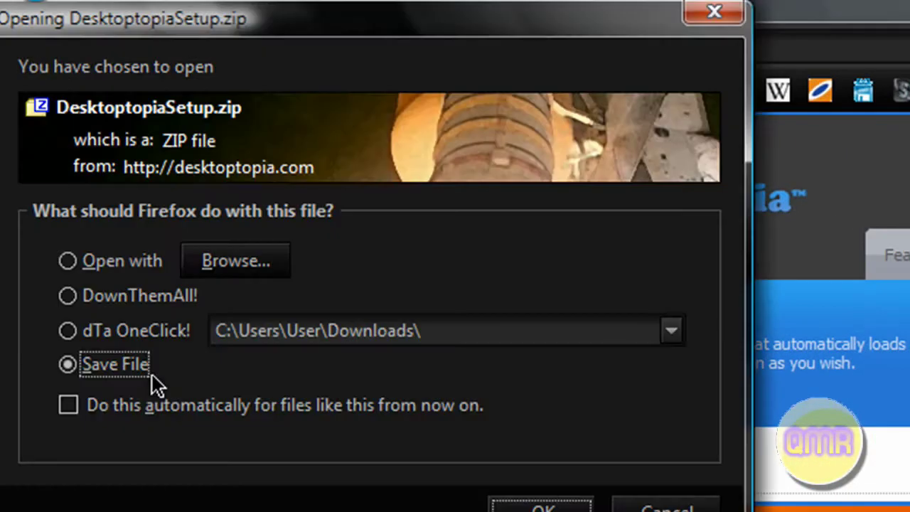
left_click(170, 328)
left_click(541, 506)
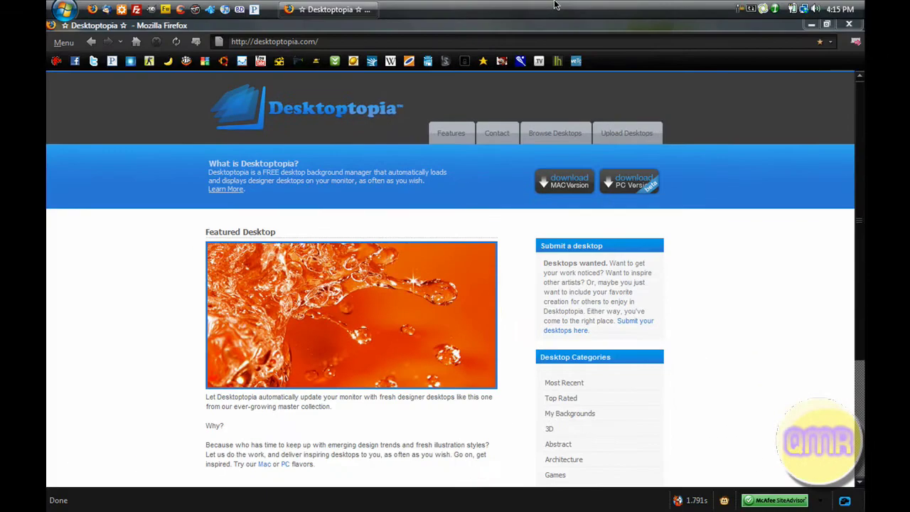
Step: Open the Downloads folder inside the personal user folder and move its window higher on the screen
left_click(64, 9)
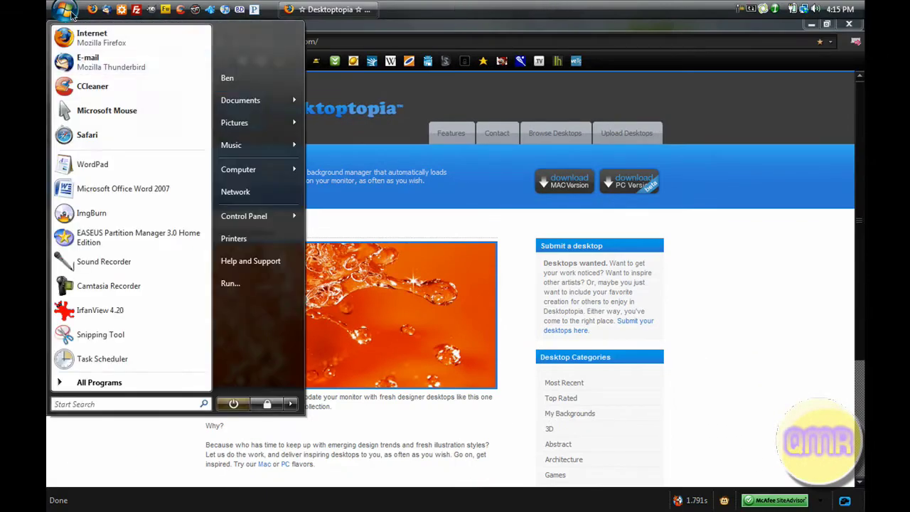
left_click(243, 83)
double_click(416, 242)
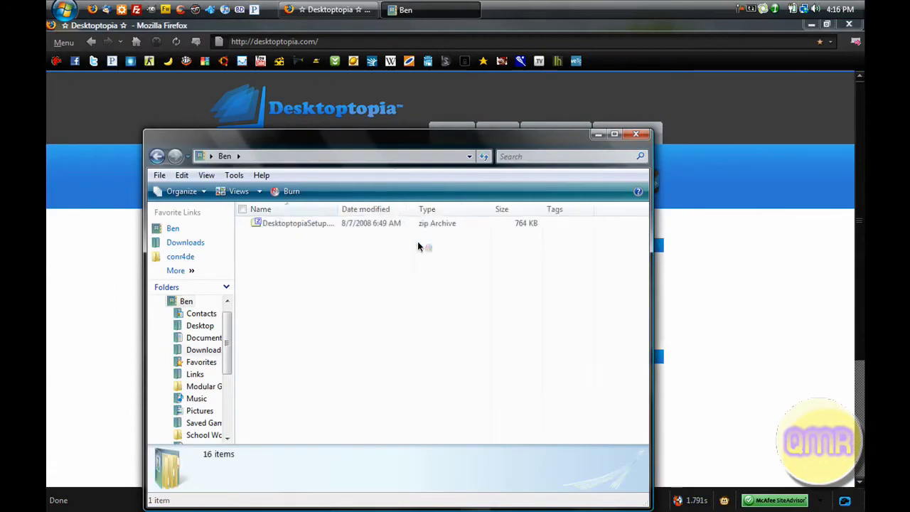
left_click_drag(420, 150, 459, 59)
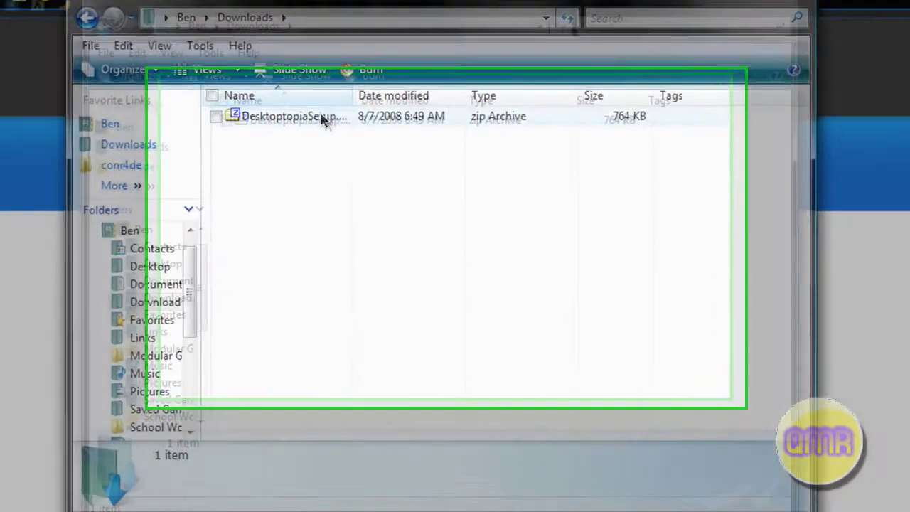
Step: Extract DesktoptopiaSetup.zip with 7-Zip into a DesktoptopiaSetup folder and run DesktoptopiaSetup.exe from it
right_click(321, 121)
mouse_move(402, 193)
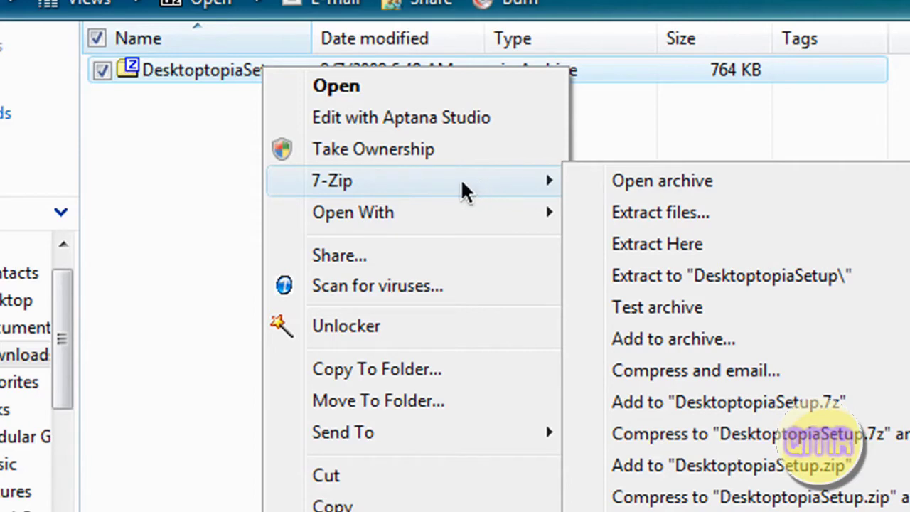
left_click(740, 276)
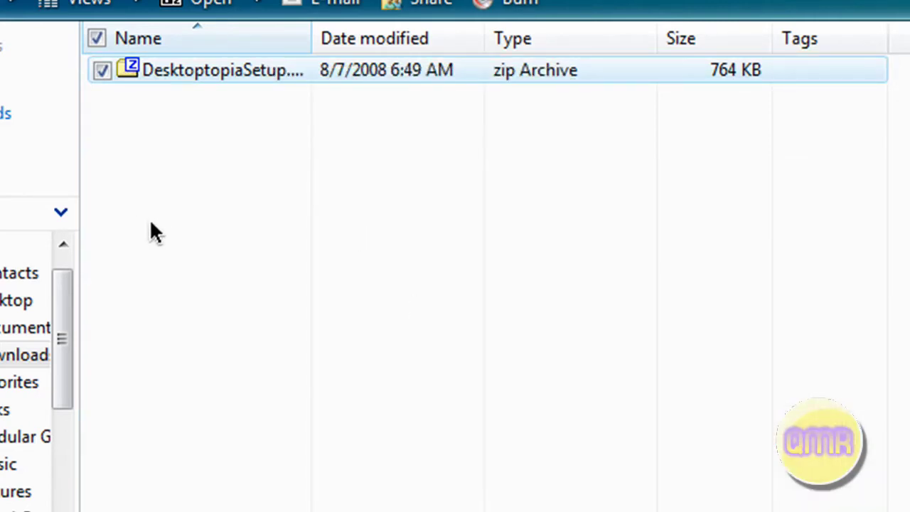
double_click(221, 71)
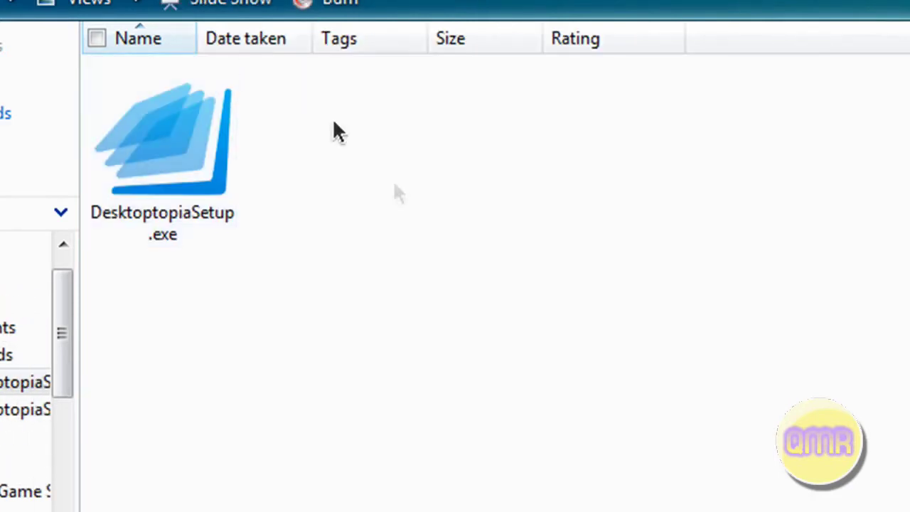
double_click(157, 130)
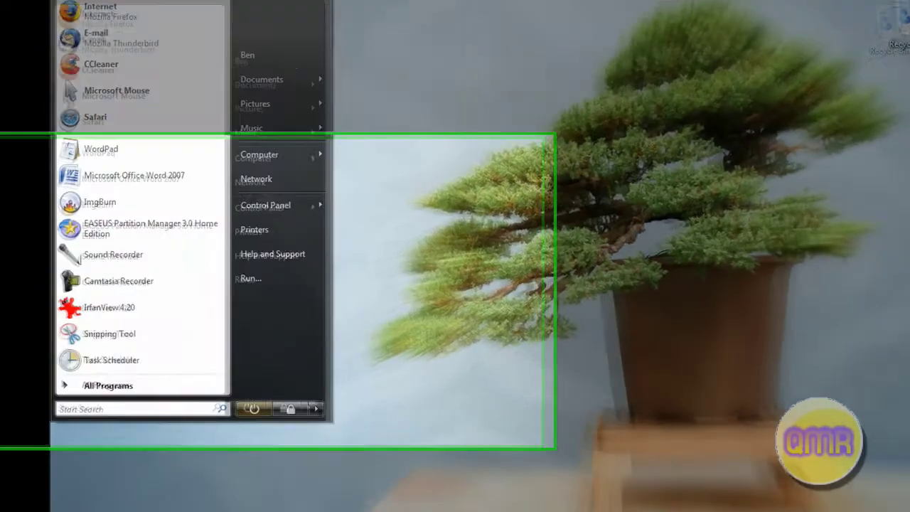
Step: Search the computer's installed programs for "desktop" to find Desktoptopia
type("deksto")
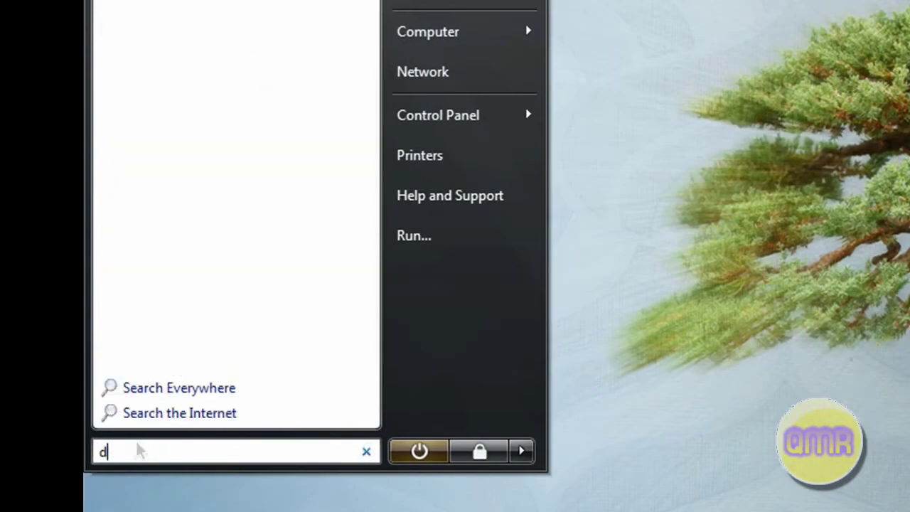
key("BackSpace")
key("BackSpace")
key("BackSpace")
key("BackSpace")
type("sktop")
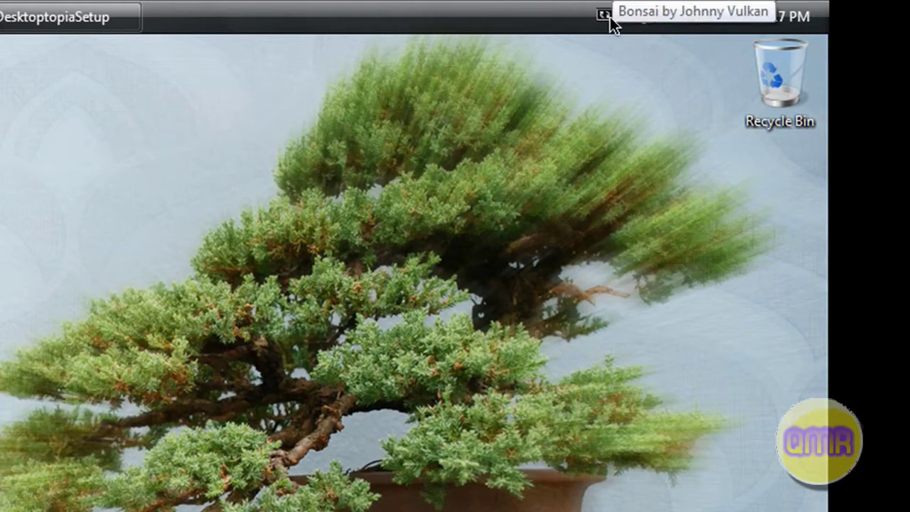
Step: Open the Desktoptopia preferences and review the Settings, Feeds, Updates and Social options
left_click(610, 17)
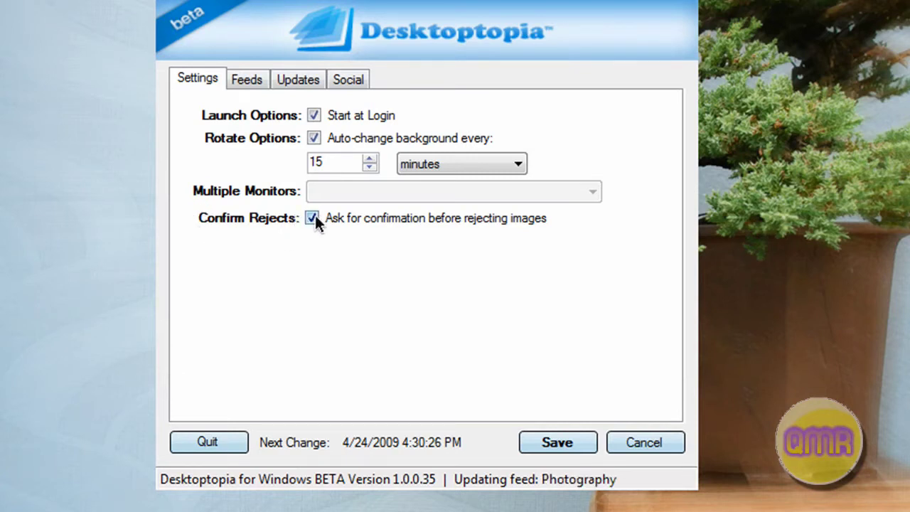
left_click(240, 83)
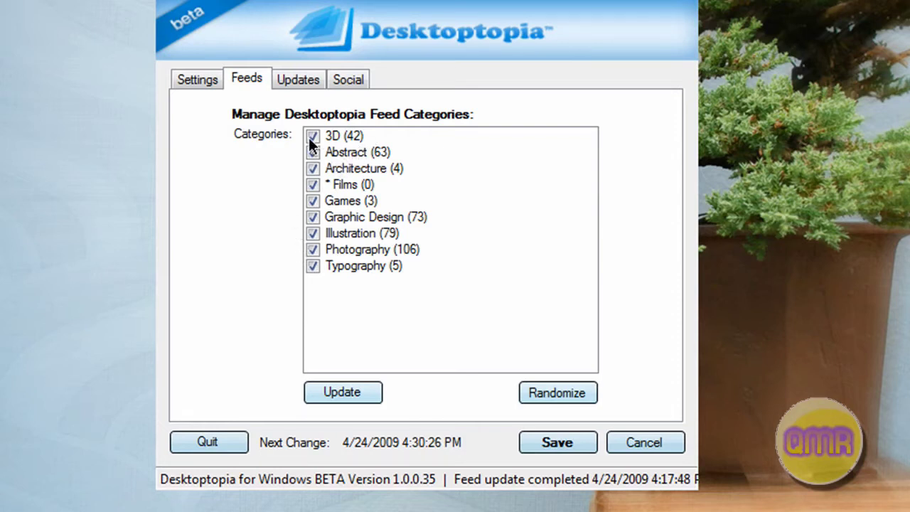
left_click(298, 83)
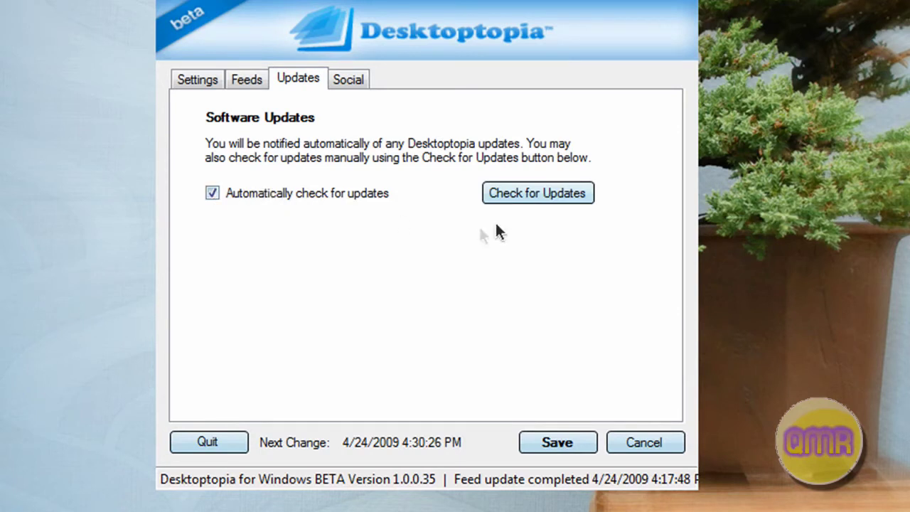
left_click(349, 81)
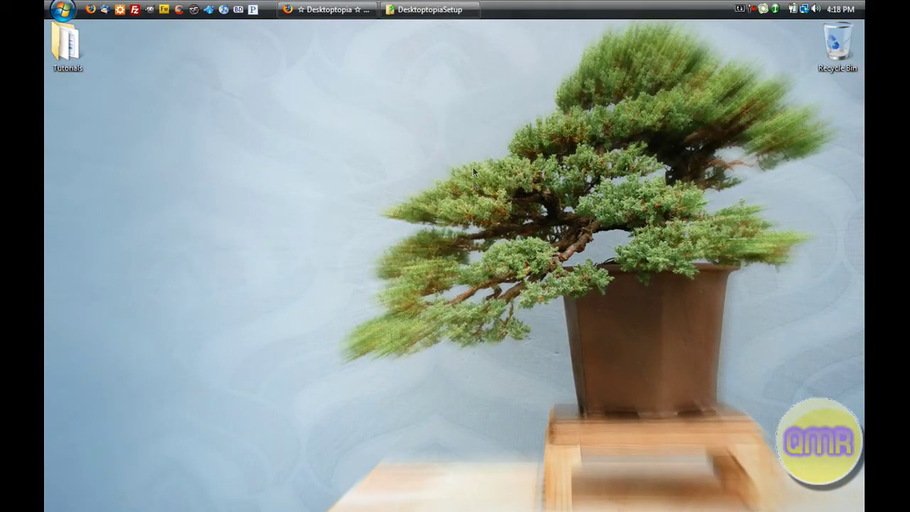
Step: Try to reject the current Bonsai background image and decline the confirmation
left_click(739, 10)
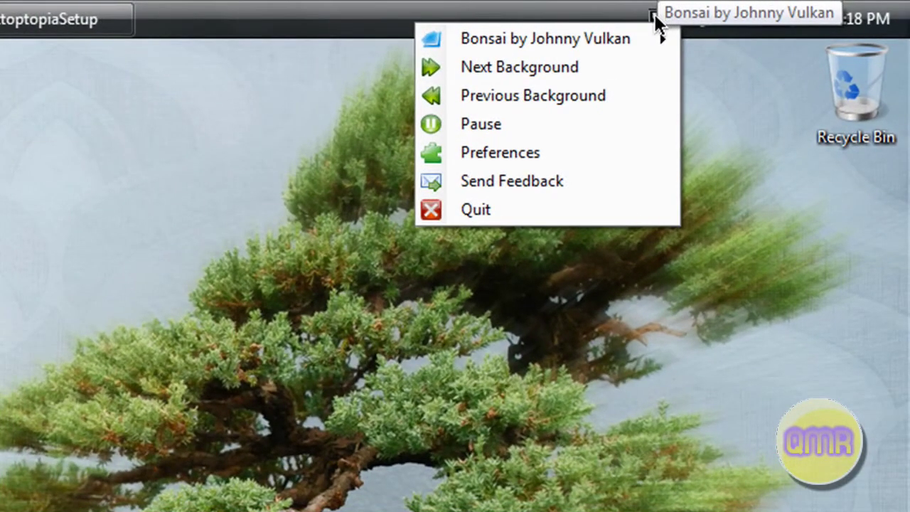
mouse_move(631, 36)
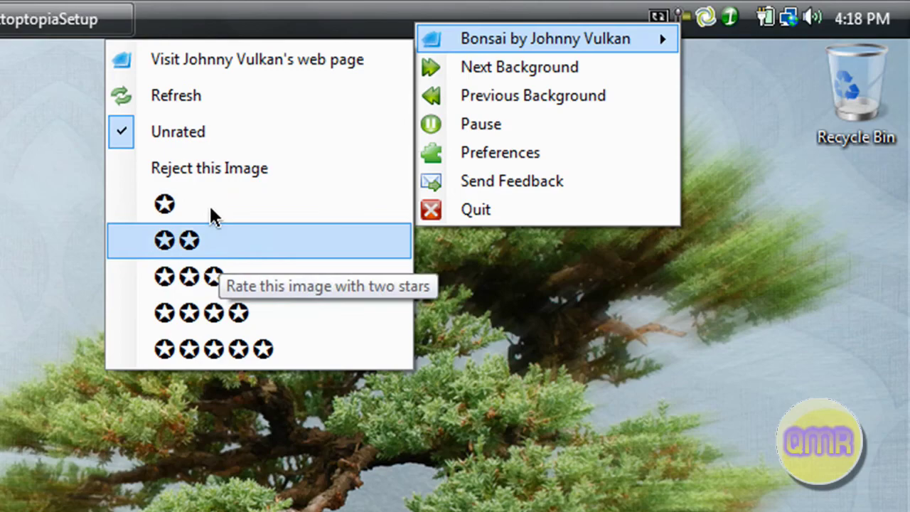
left_click(215, 164)
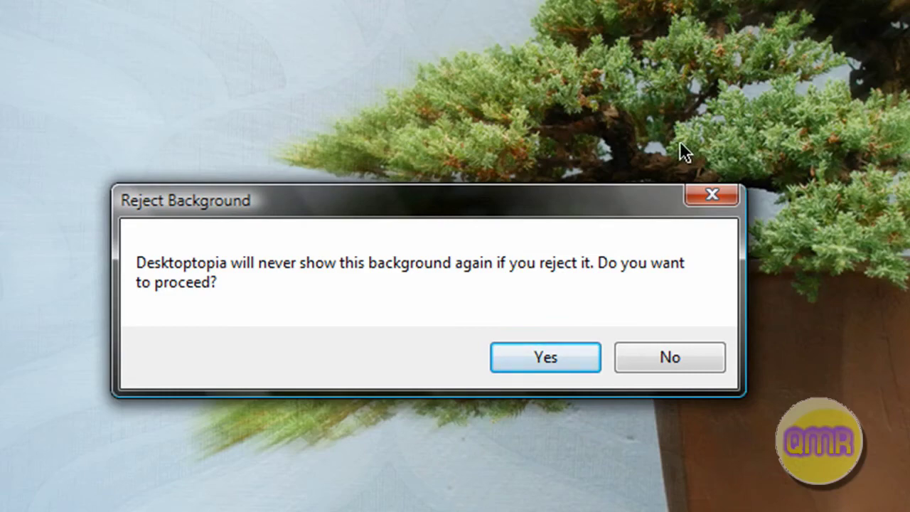
left_click(701, 351)
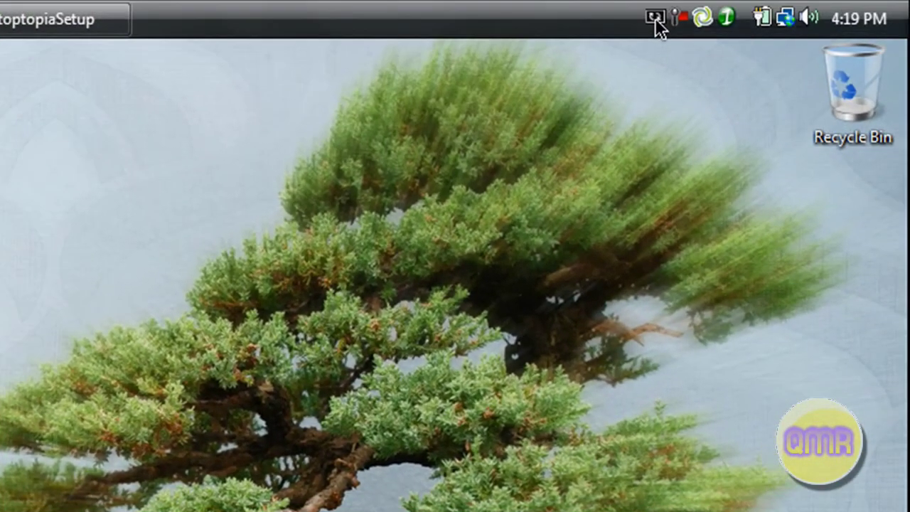
Step: Open Desktoptopia's background control options from the desktop
right_click(655, 18)
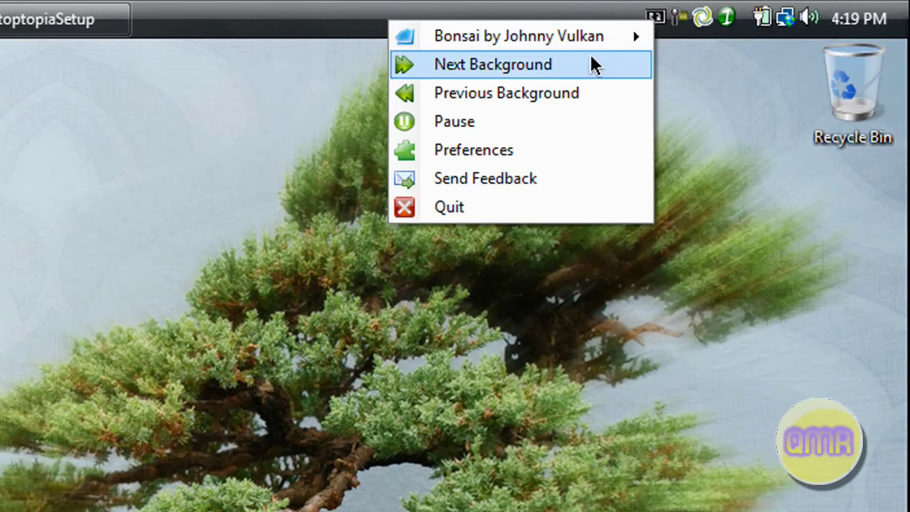